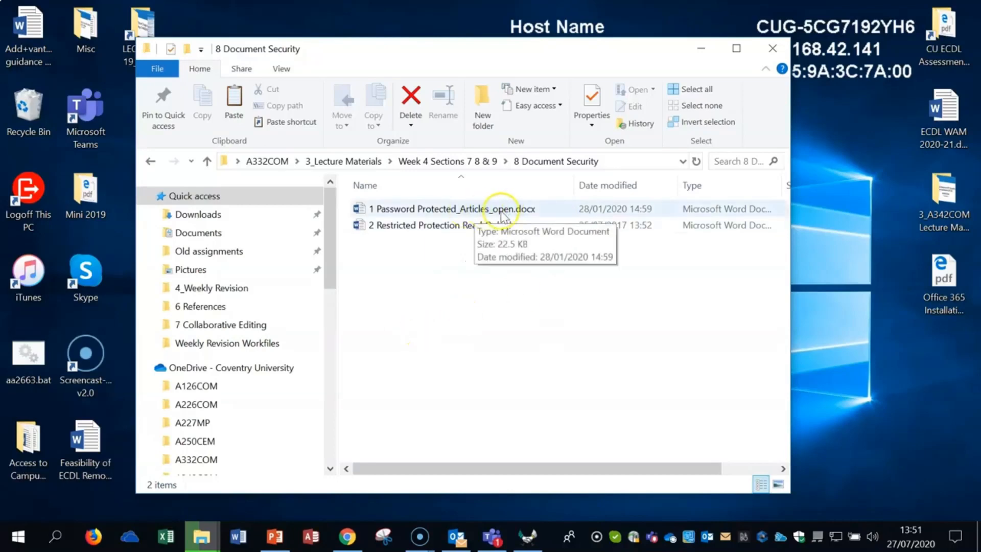
Open the document "1 Password Protected_Articles_open.docx" by entering its password to open
left_click(451, 211)
double_click(451, 209)
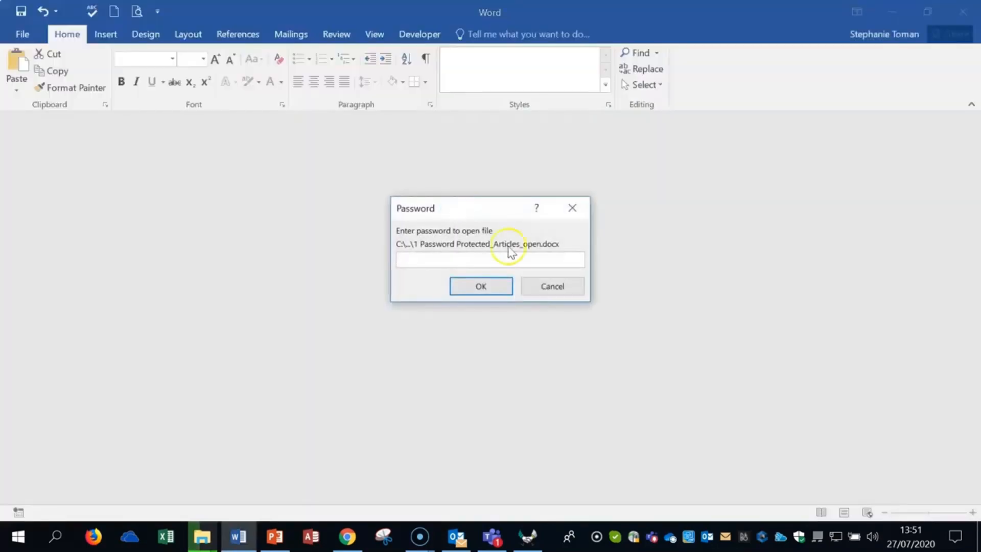
type("••••")
left_click(499, 287)
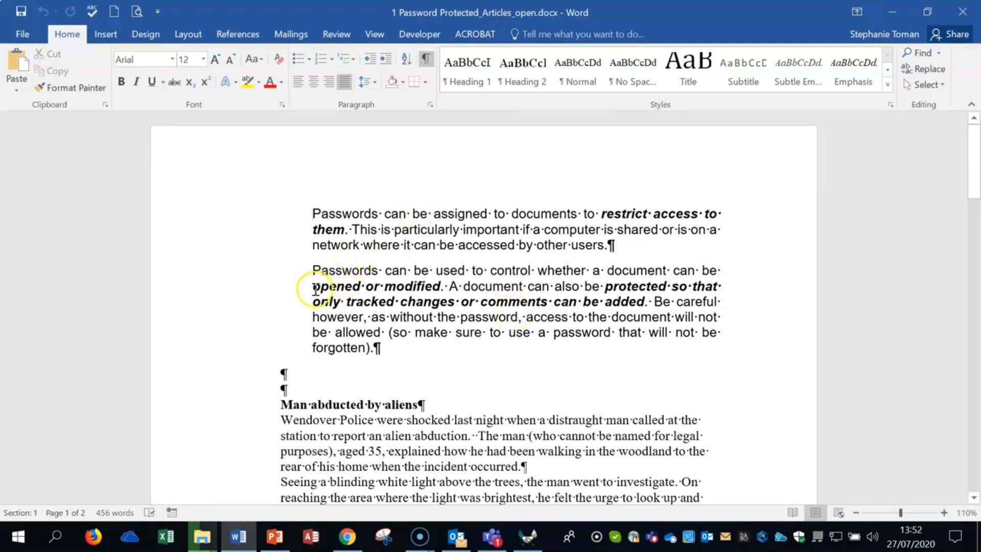
left_click_drag(313, 286, 440, 287)
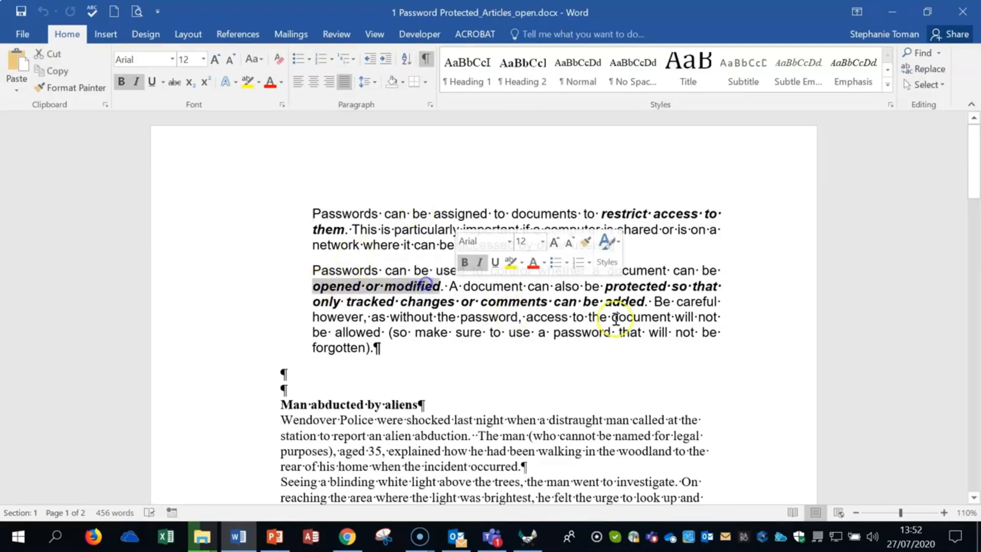
left_click(596, 365)
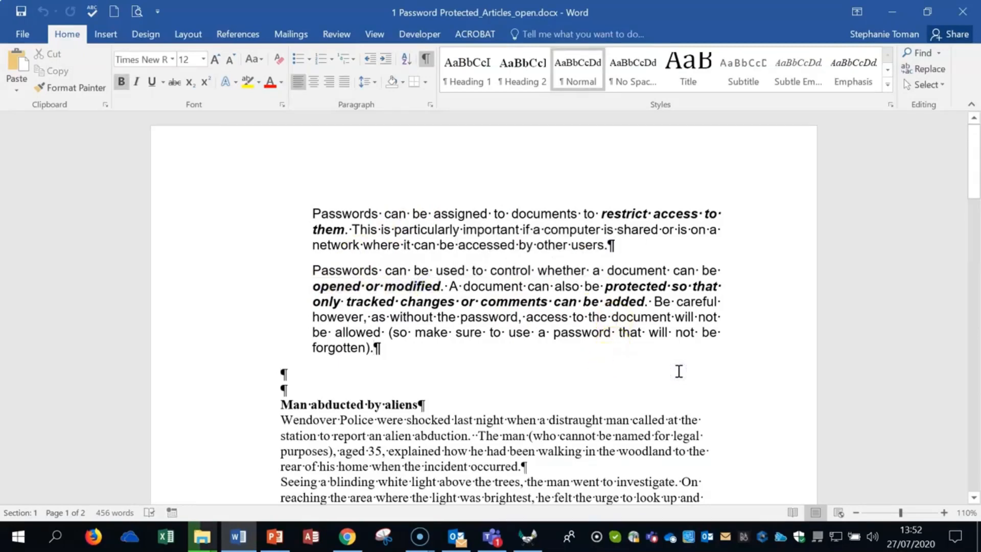
left_click(25, 35)
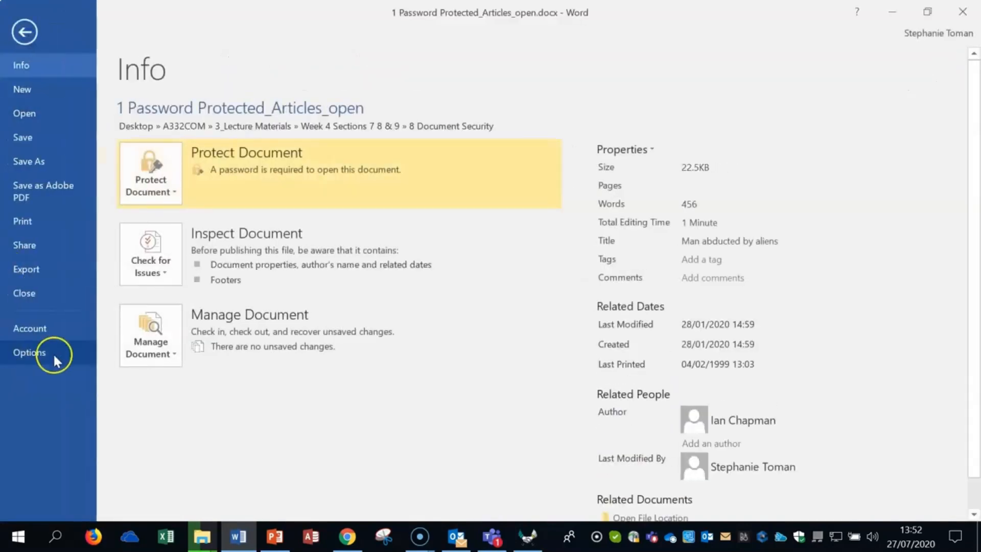
left_click(24, 160)
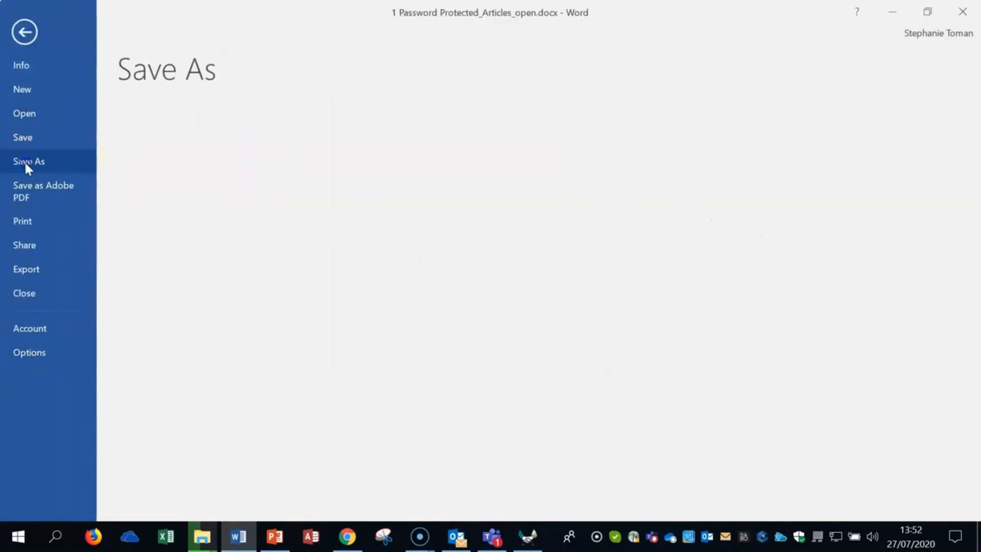
left_click(213, 390)
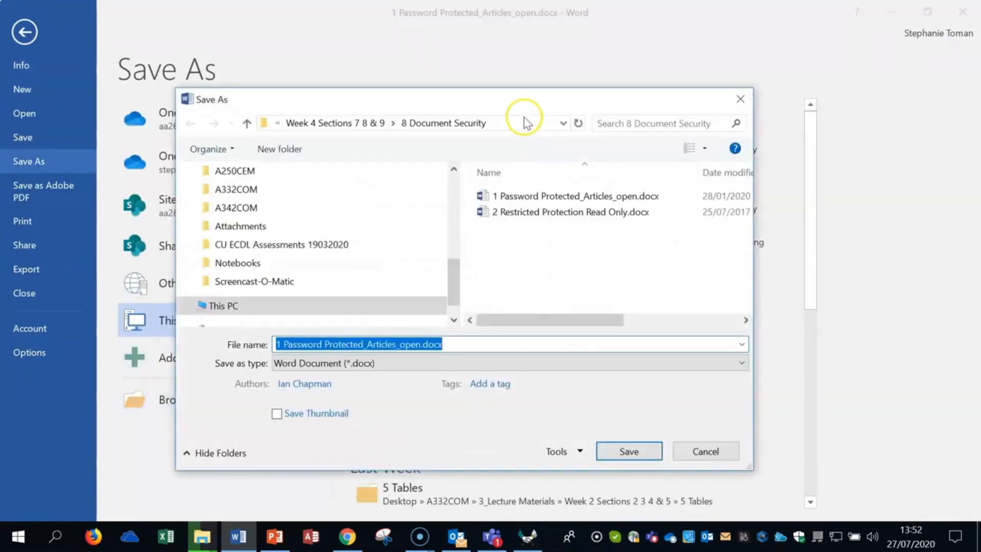
left_click_drag(519, 104, 714, 46)
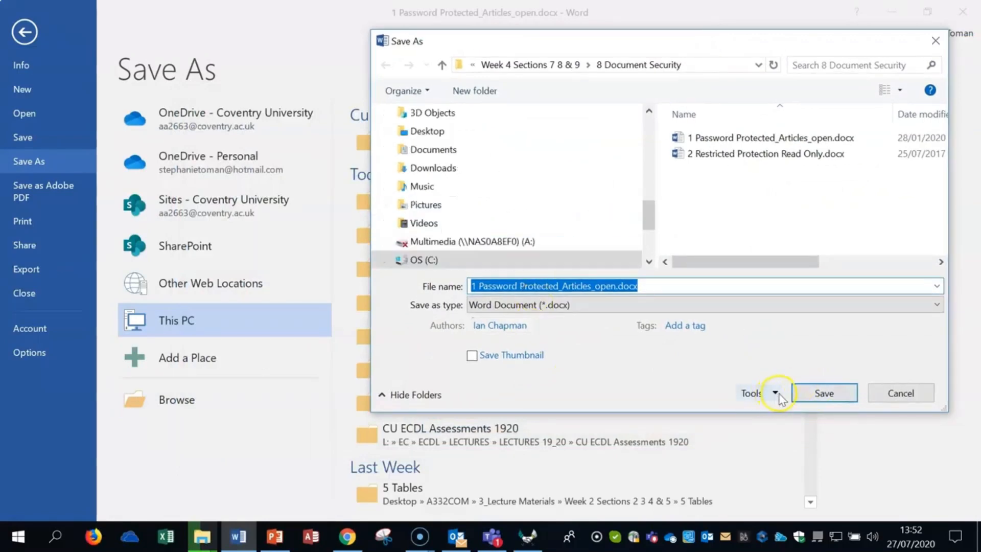
left_click(936, 40)
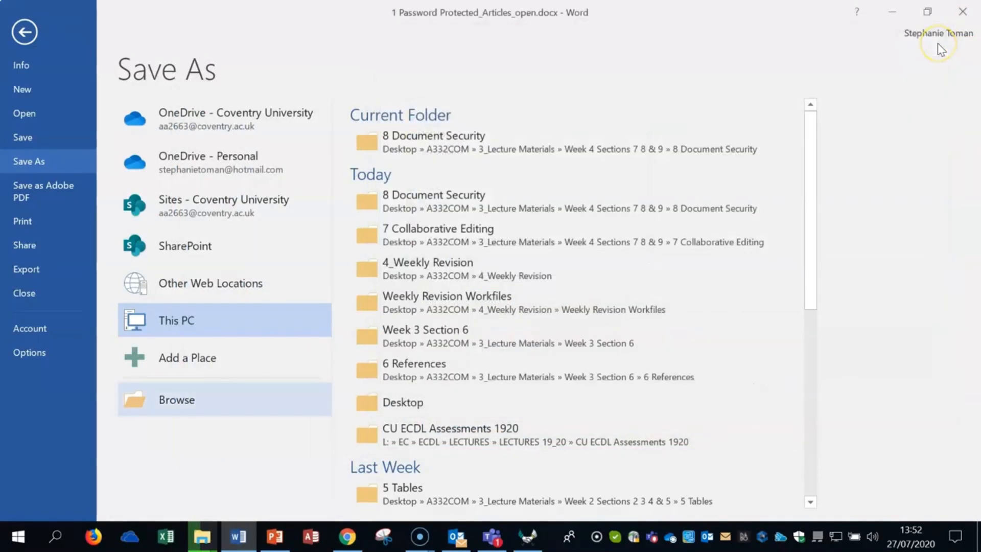
left_click(21, 32)
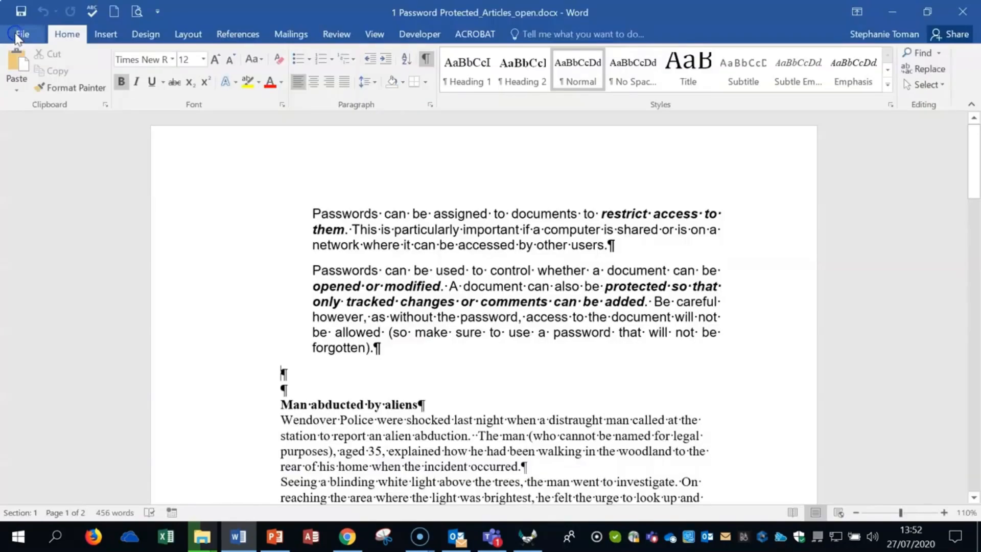
Remove the document's password to open through the General Options of Save As
left_click(24, 36)
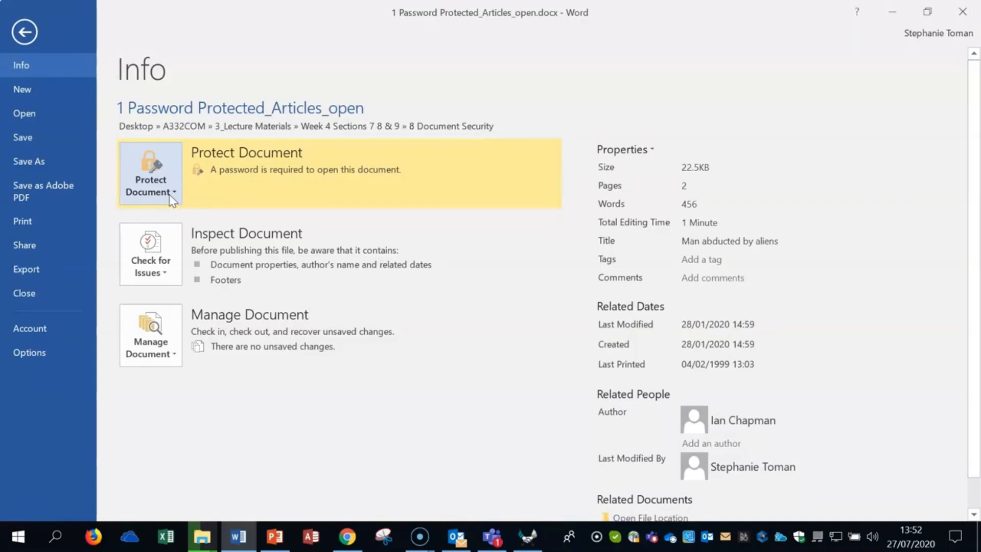
left_click(39, 160)
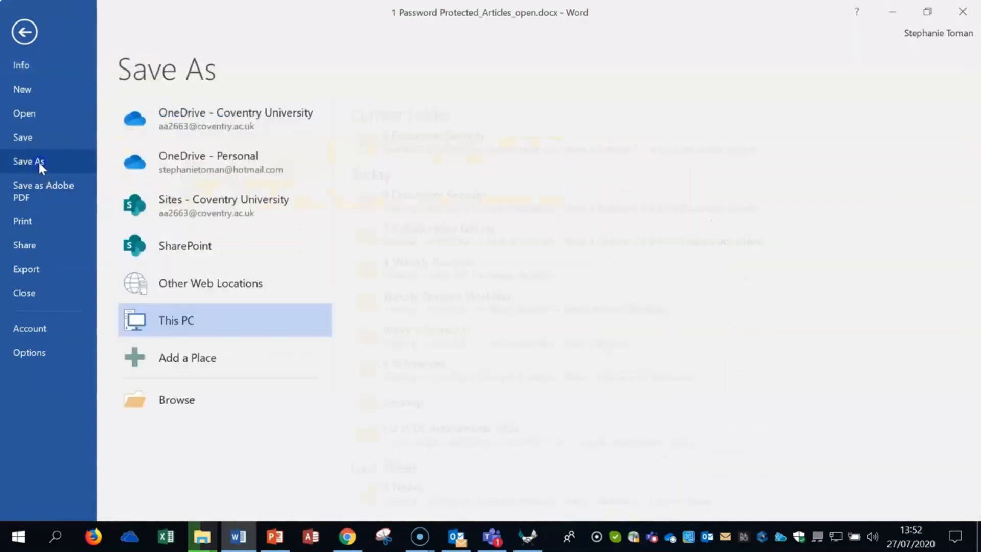
left_click(214, 404)
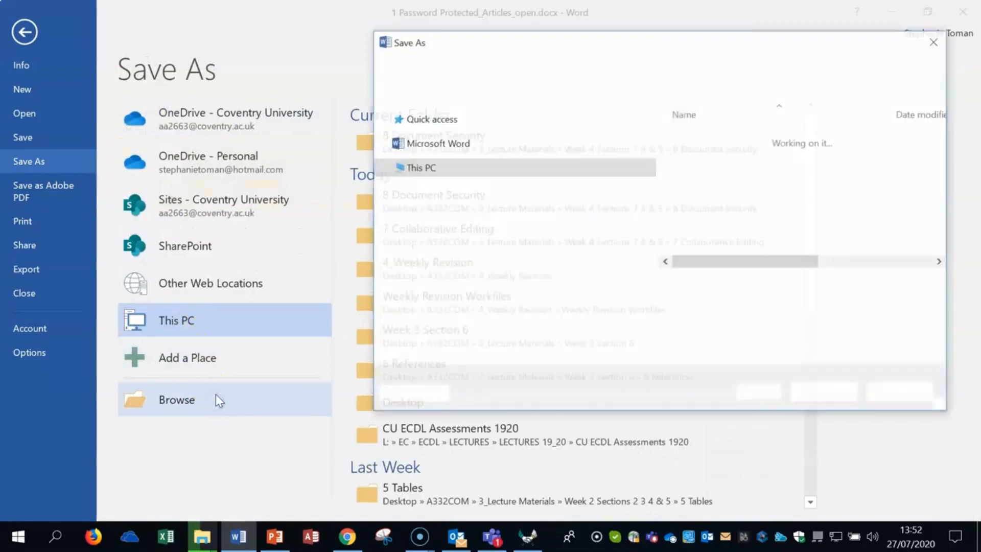
left_click_drag(742, 45, 525, 36)
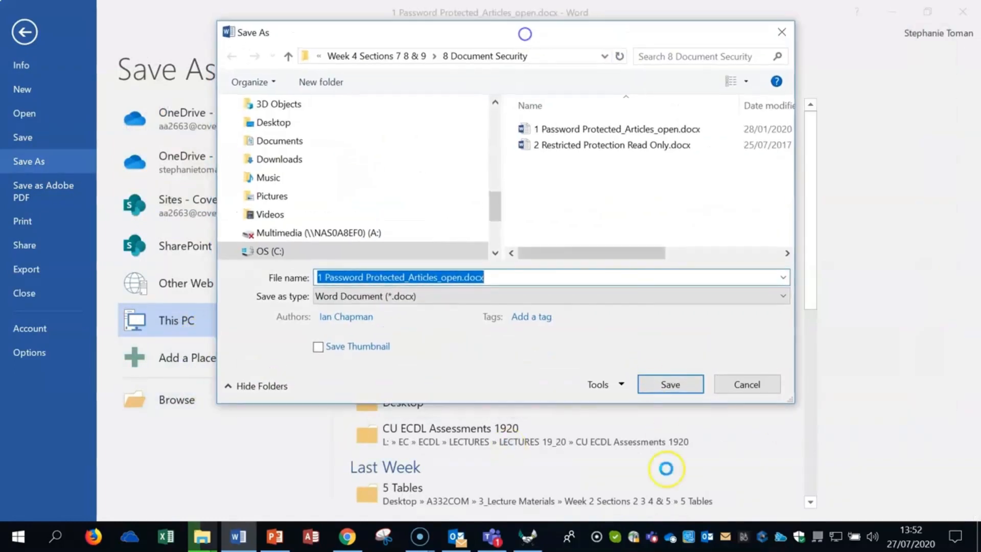
left_click(617, 365)
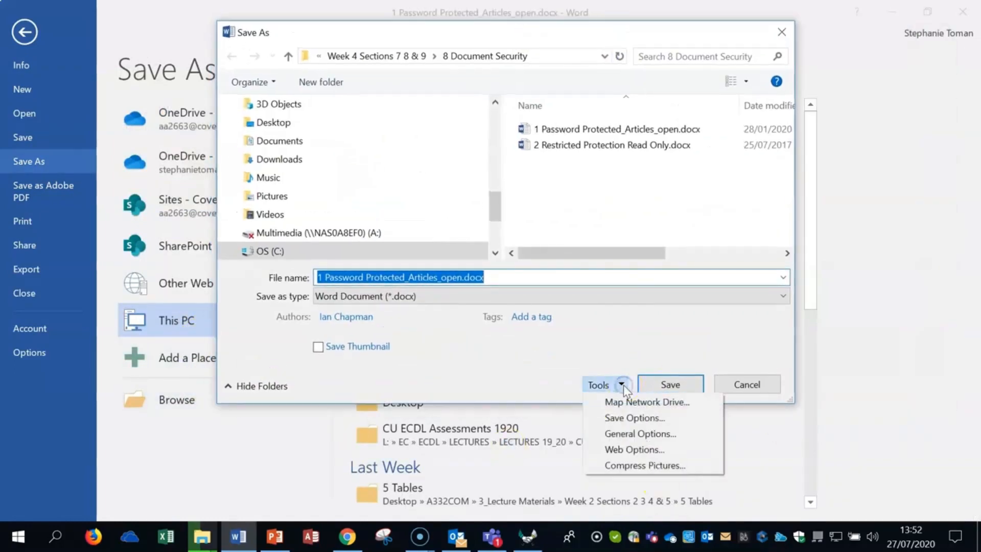
left_click(640, 434)
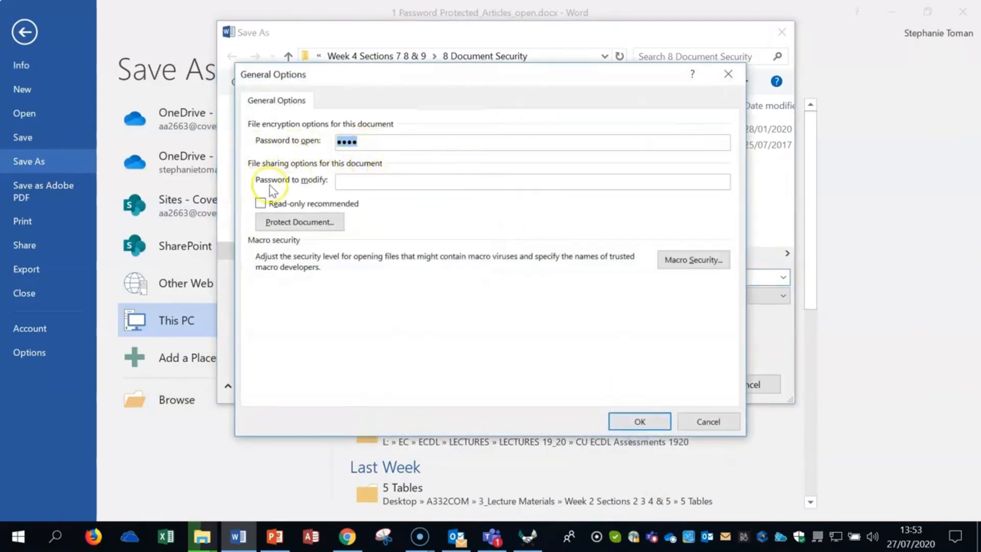
left_click(353, 184)
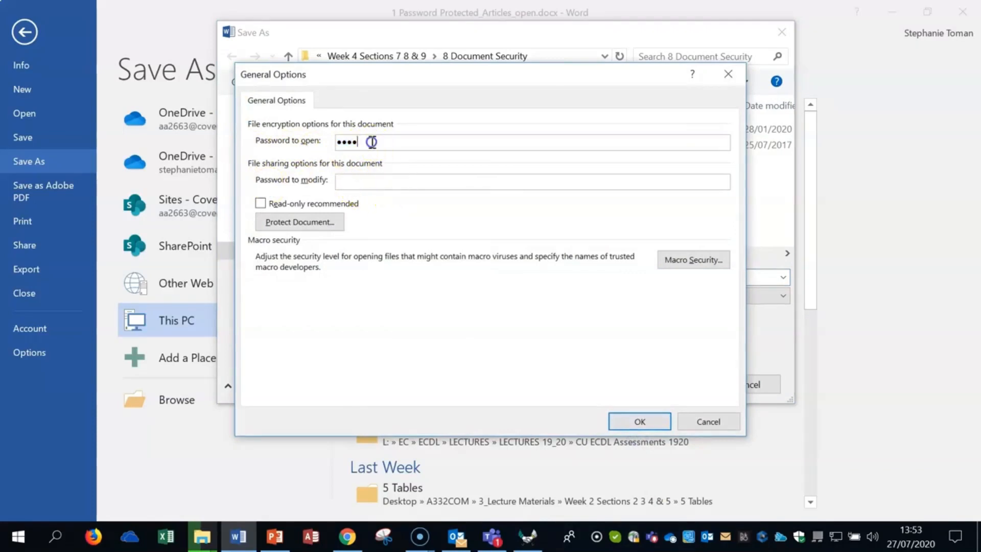
left_click_drag(397, 141, 306, 138)
key("BackSpace")
Enter and confirm a password to modify, and save the document under its existing name in the 8 Document Security folder
left_click(349, 183)
type("123")
left_click(642, 423)
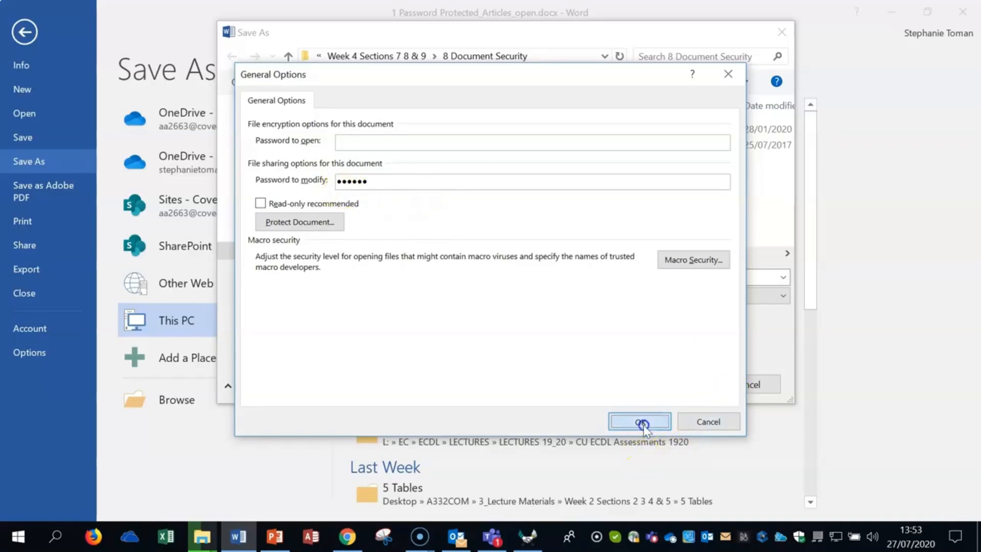
type("12")
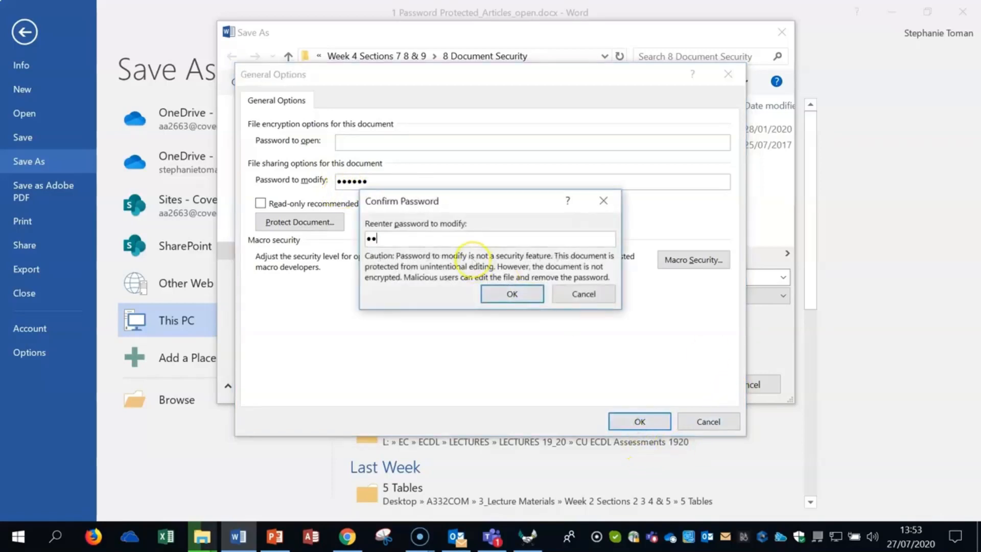
type("3456")
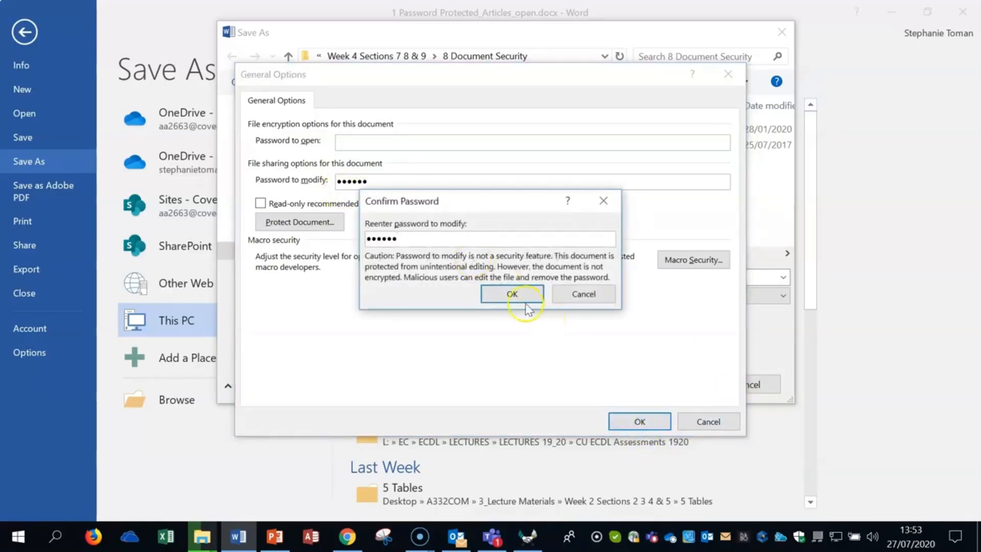
left_click(519, 298)
left_click(672, 384)
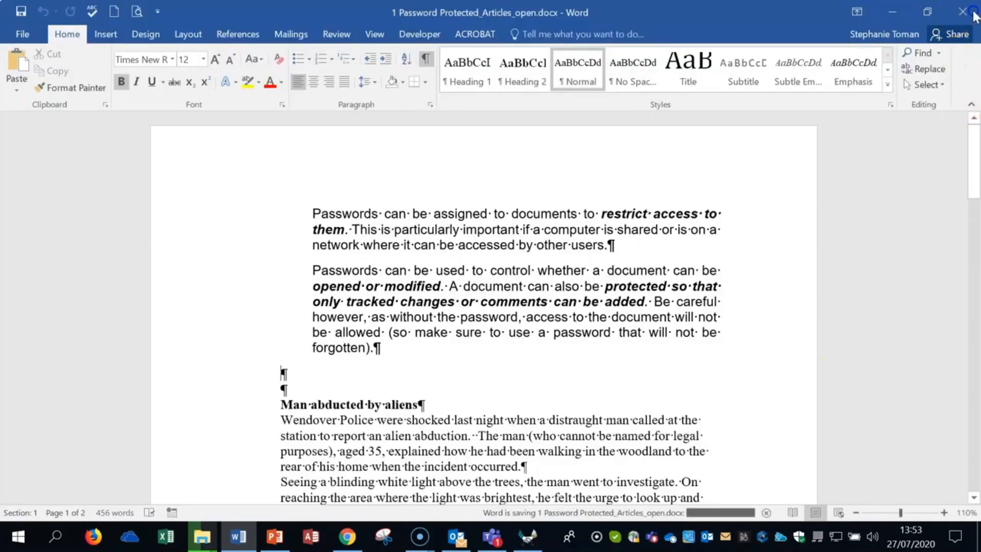
Close the document and reopen it for editing by entering the password to modify
left_click(973, 13)
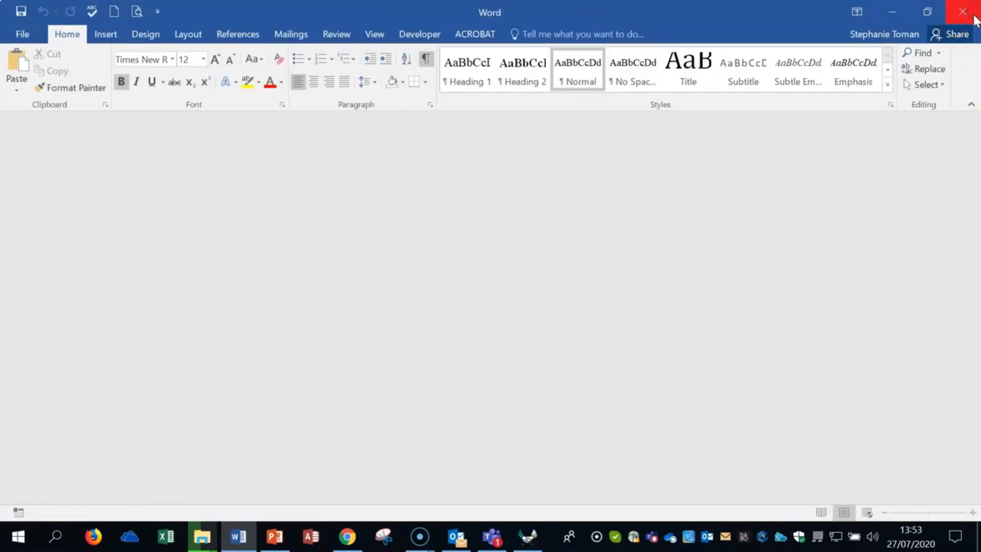
double_click(403, 210)
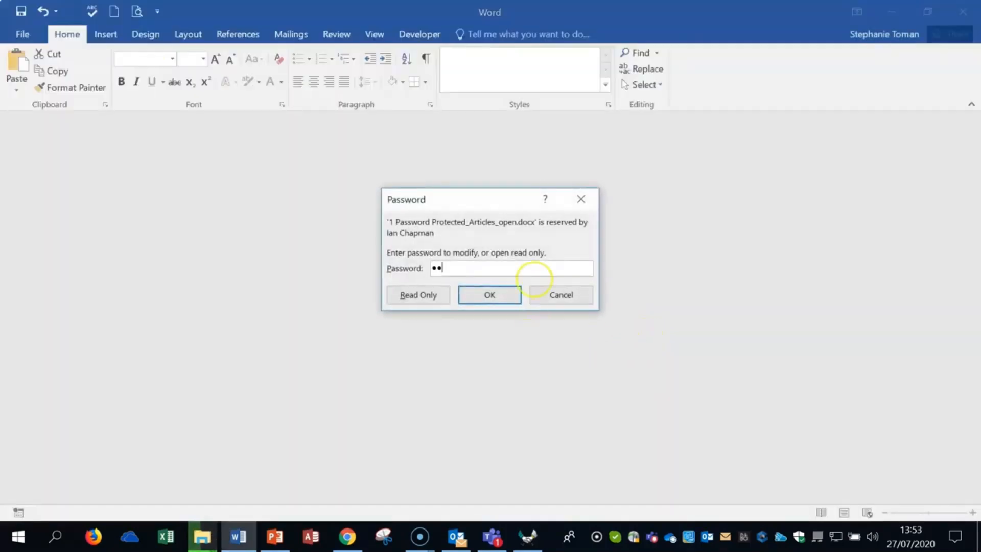
type("••••")
left_click(480, 294)
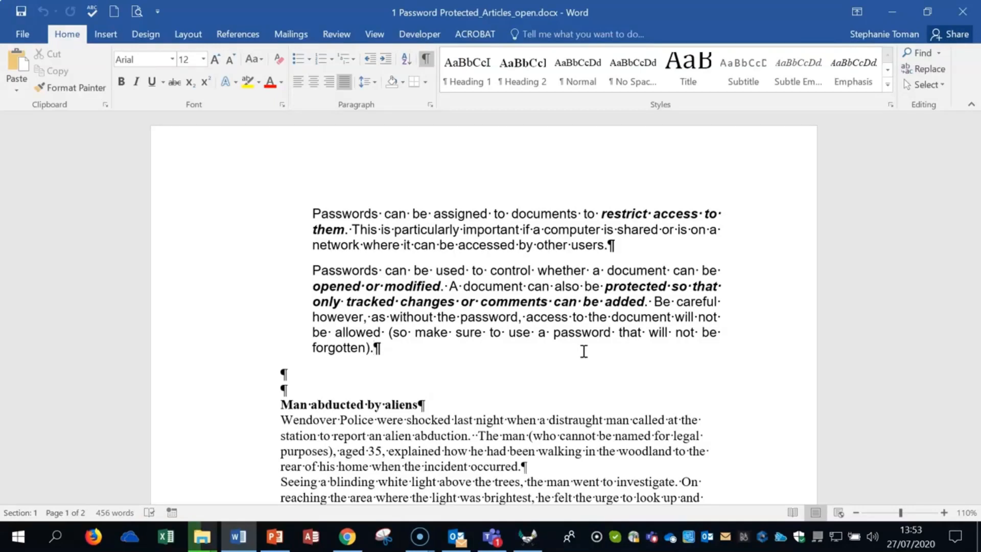
Hide the paragraph marks and other formatting symbols in the document
left_click(425, 59)
left_click(731, 365)
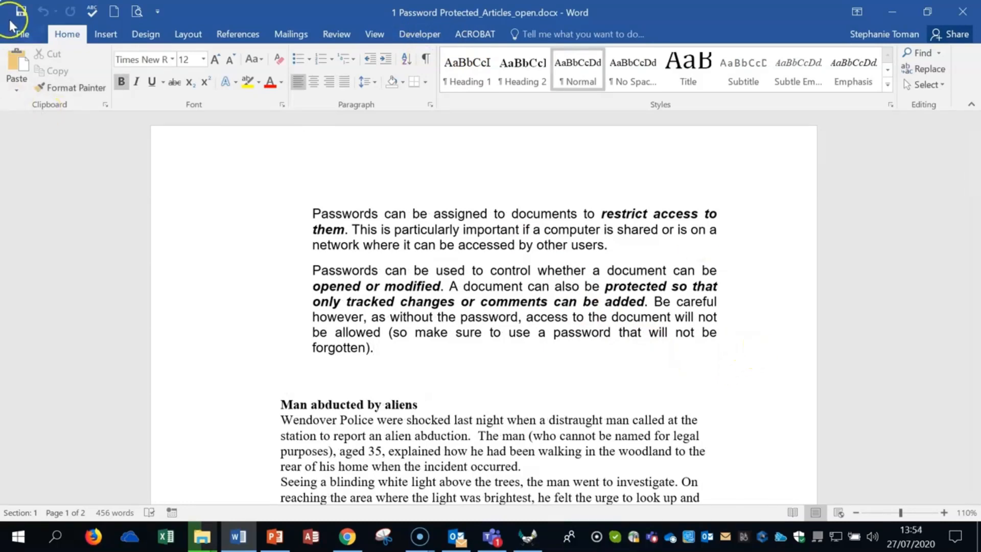
Clear the password to modify in the General Options of Save As and save the document under its existing name
left_click(23, 33)
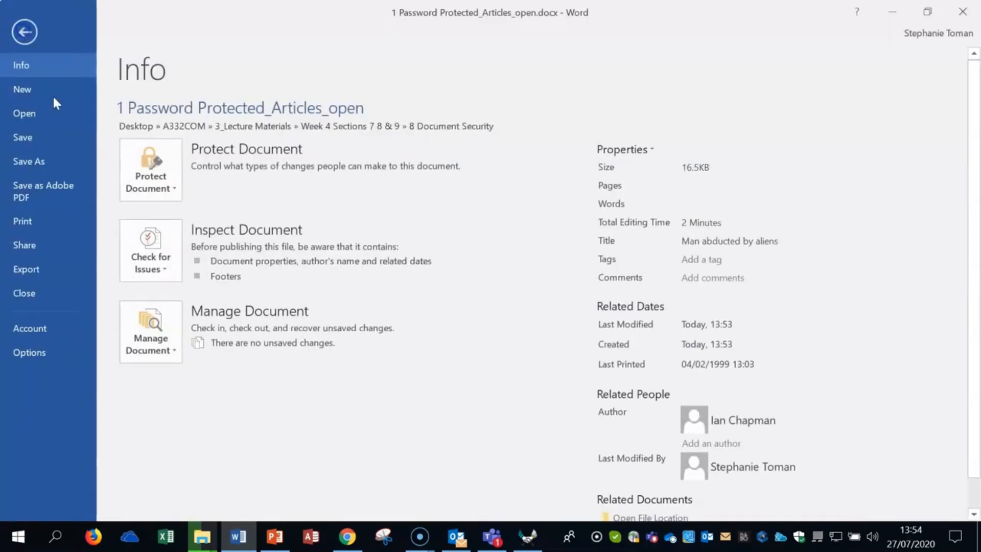
left_click(33, 161)
left_click(186, 400)
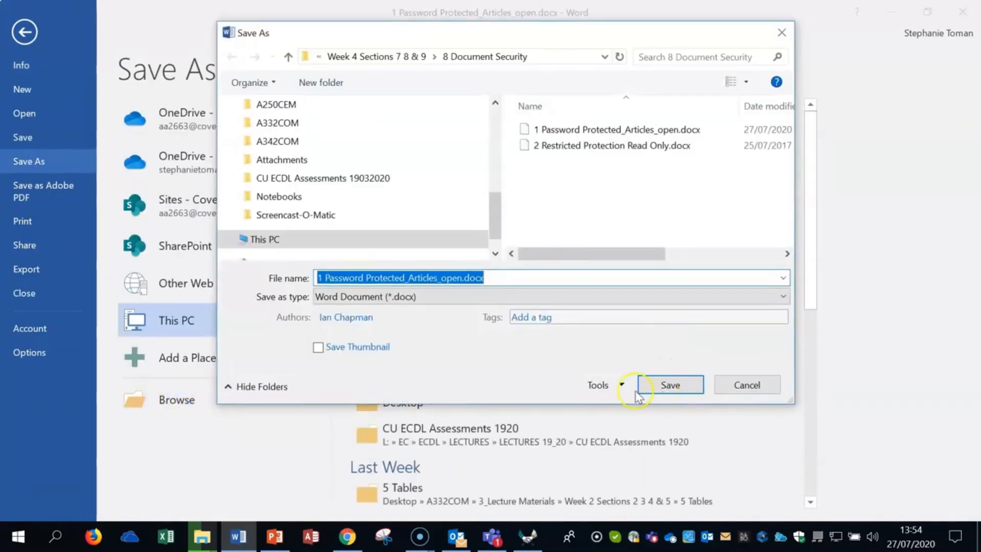
left_click(621, 385)
left_click(634, 435)
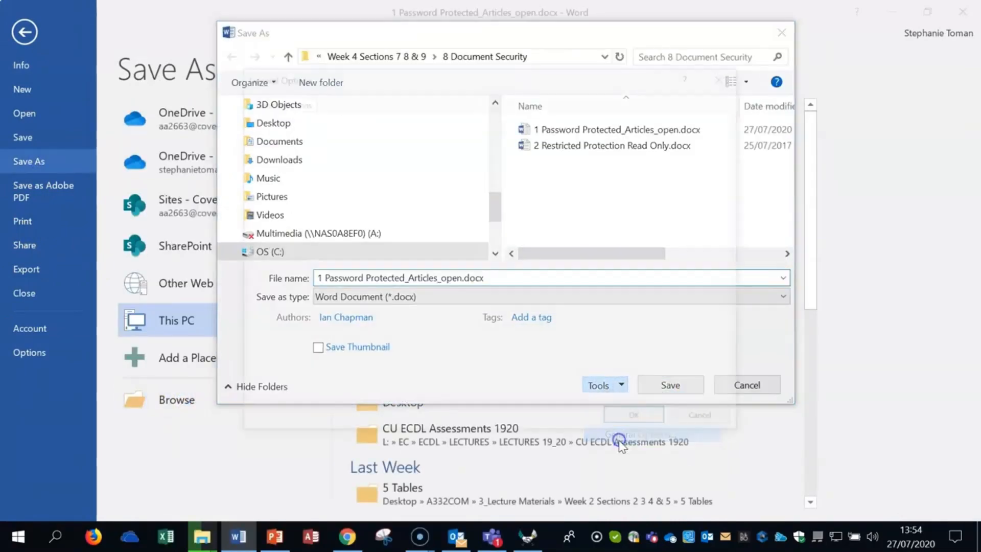
left_click(383, 179)
type("123456")
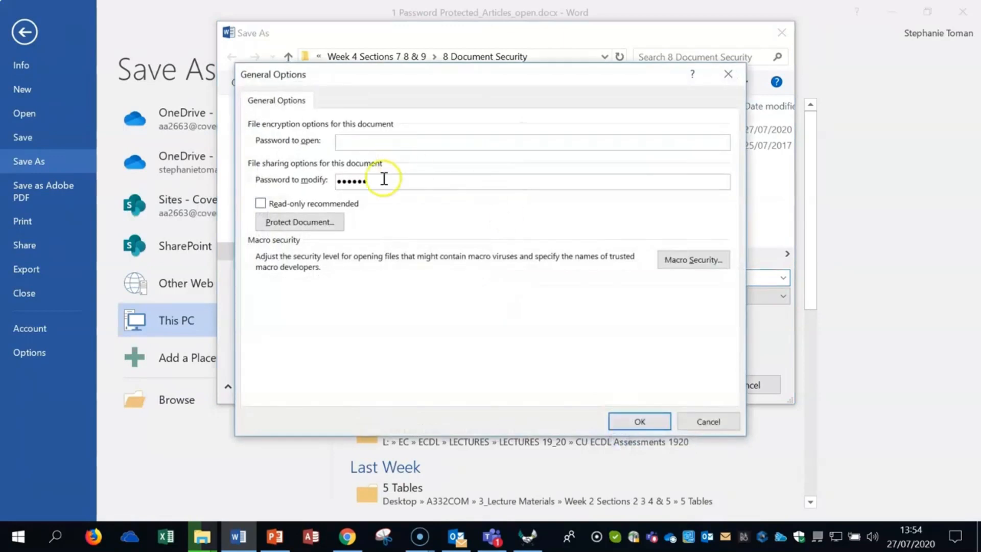
double_click(405, 182)
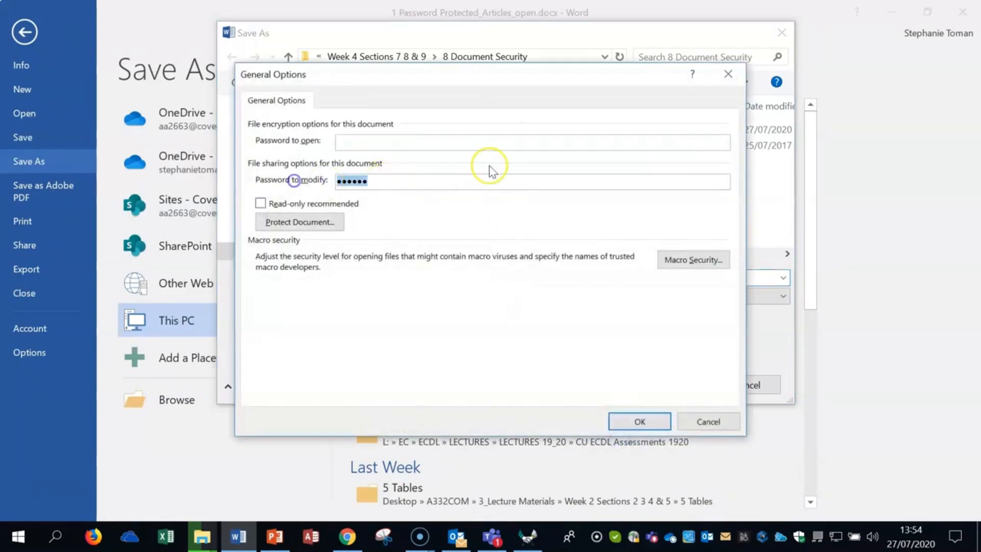
key("BackSpace")
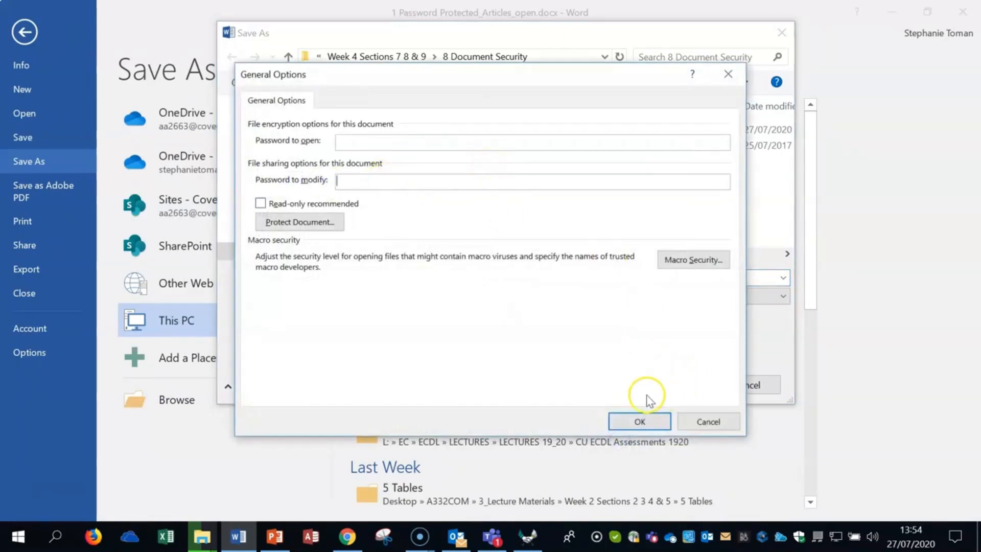
left_click(640, 421)
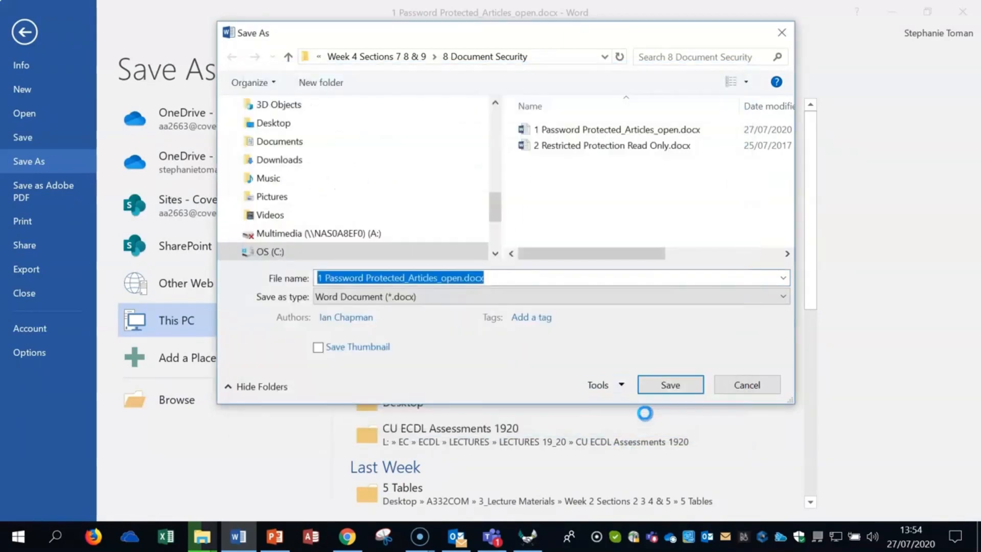
left_click(669, 387)
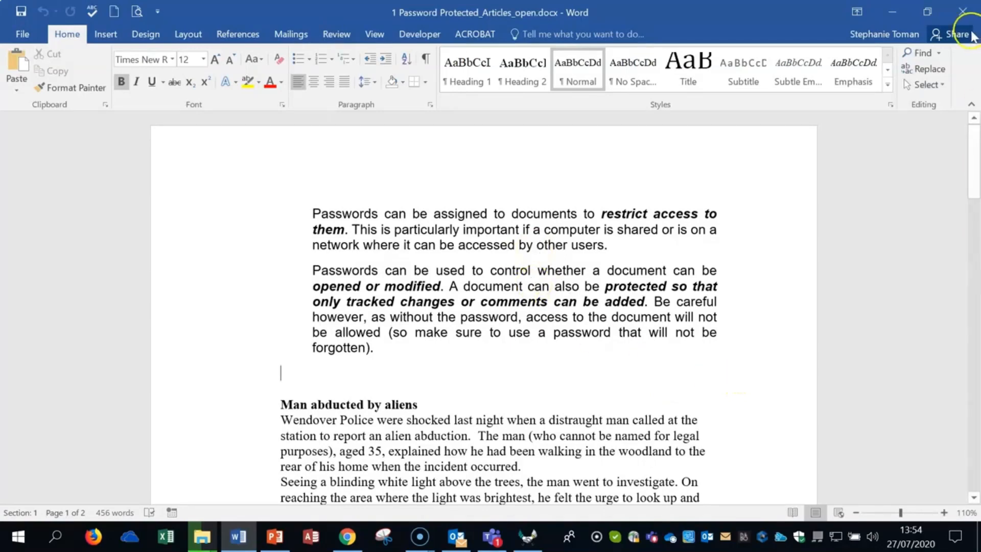
Close the document and reopen "1 Password Protected_Articles_open.docx" from its folder
left_click(962, 11)
double_click(422, 209)
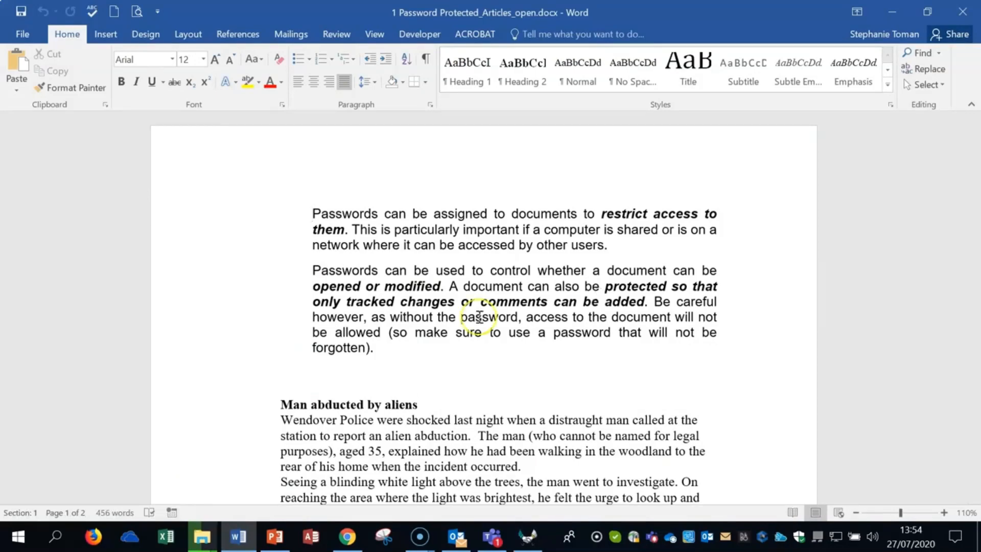
left_click(722, 357)
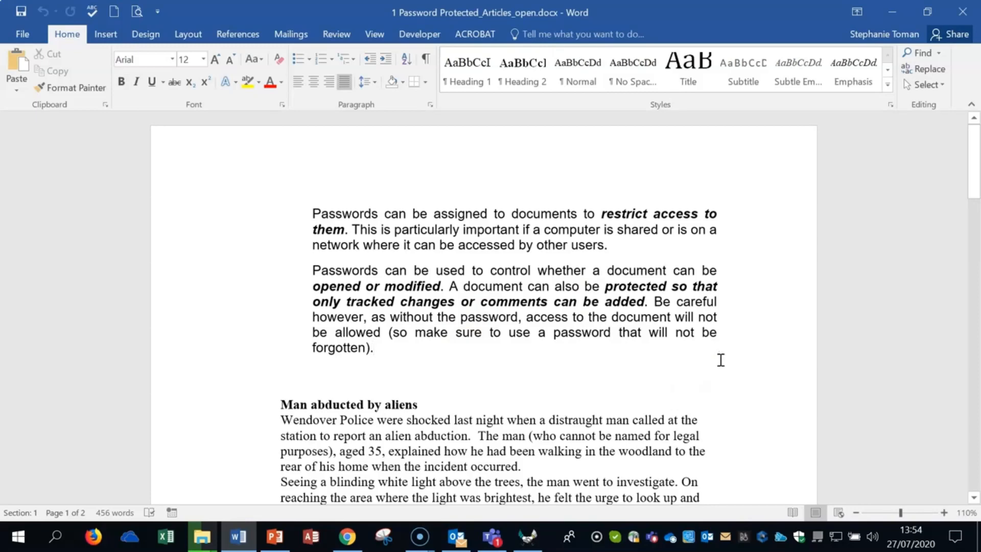
left_click(725, 383)
scroll(726, 383, "down", 3)
scroll(726, 383, "up", 3)
left_click(313, 270)
left_click(717, 360)
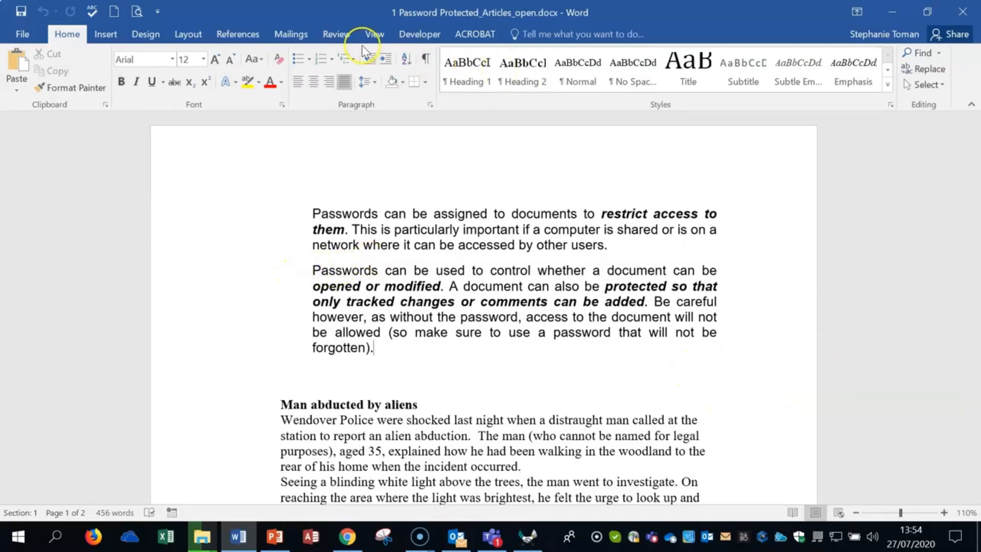
Turn on editing restrictions for the document through Restrict Editing, allowing only Filling in forms
left_click(339, 36)
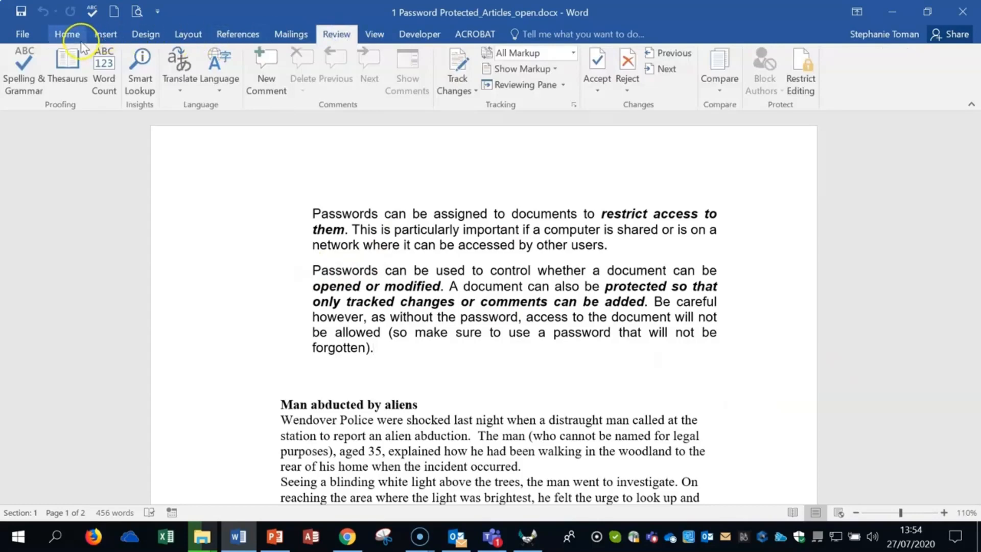
left_click(607, 81)
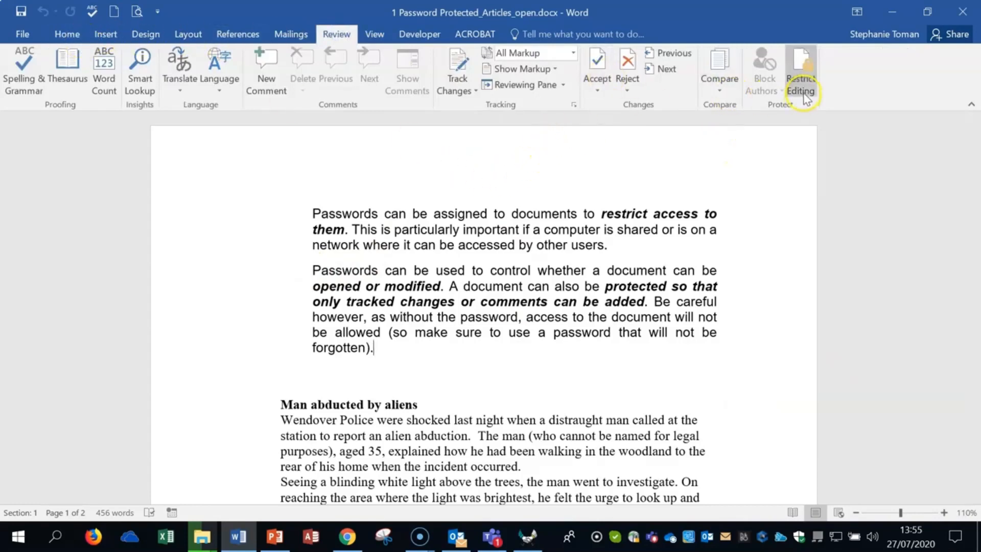
left_click(802, 66)
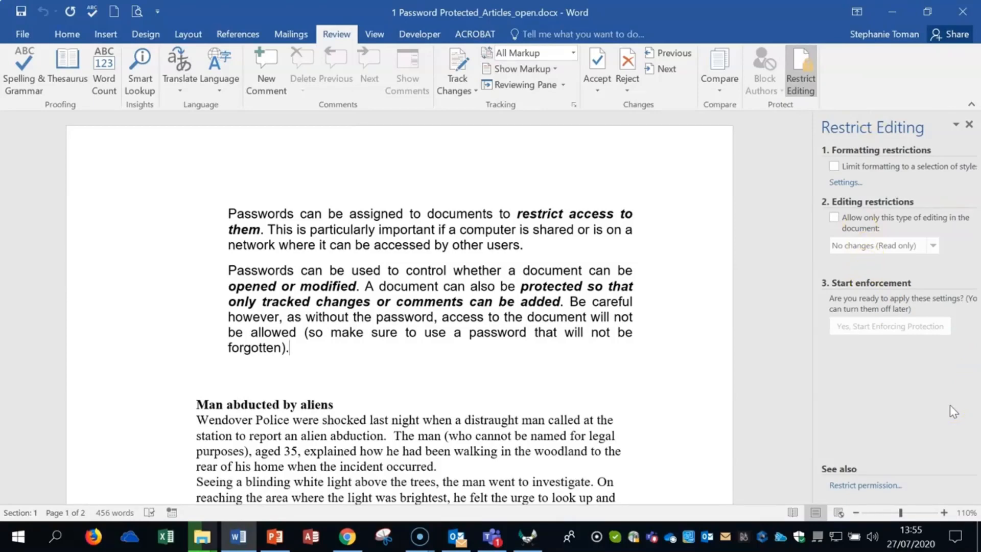
left_click(952, 405)
left_click(833, 218)
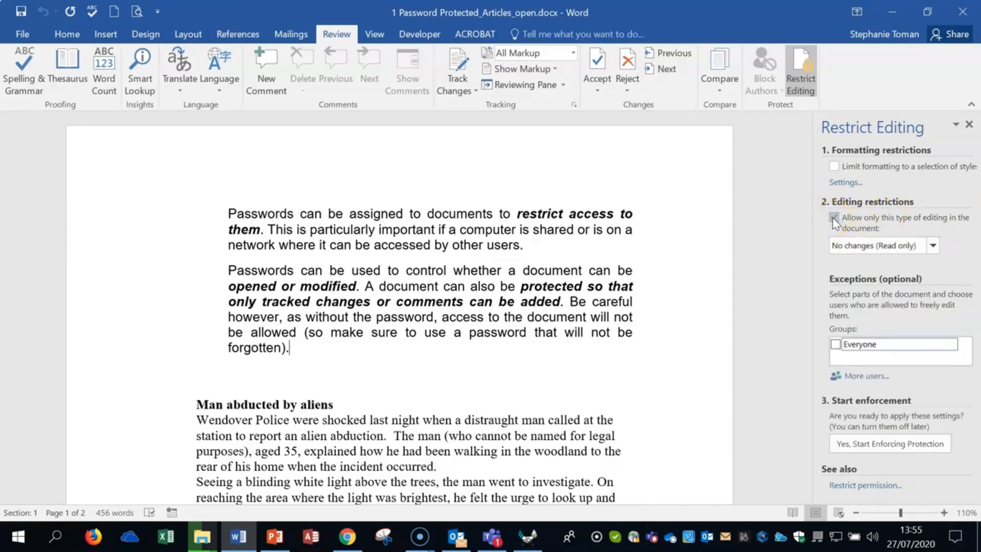
left_click(932, 245)
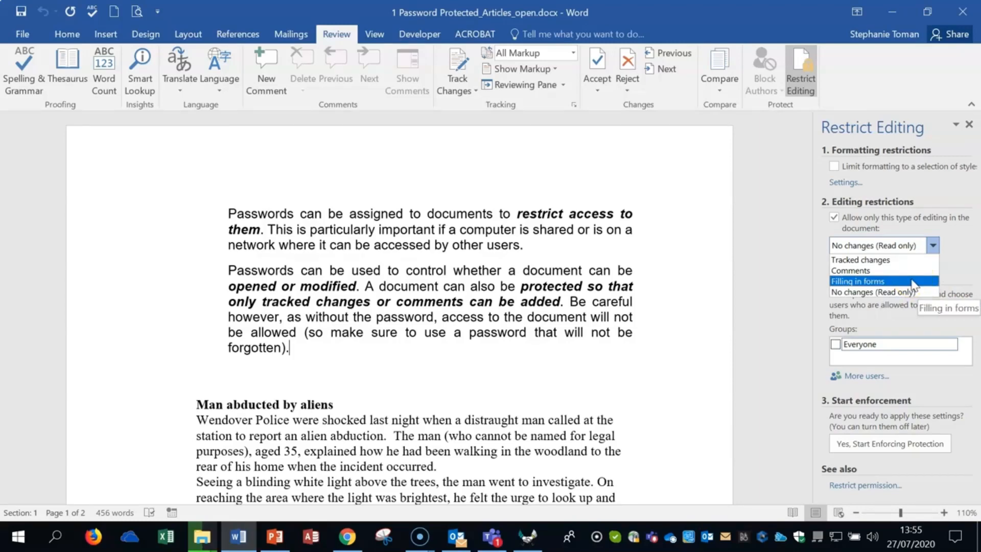
left_click(875, 282)
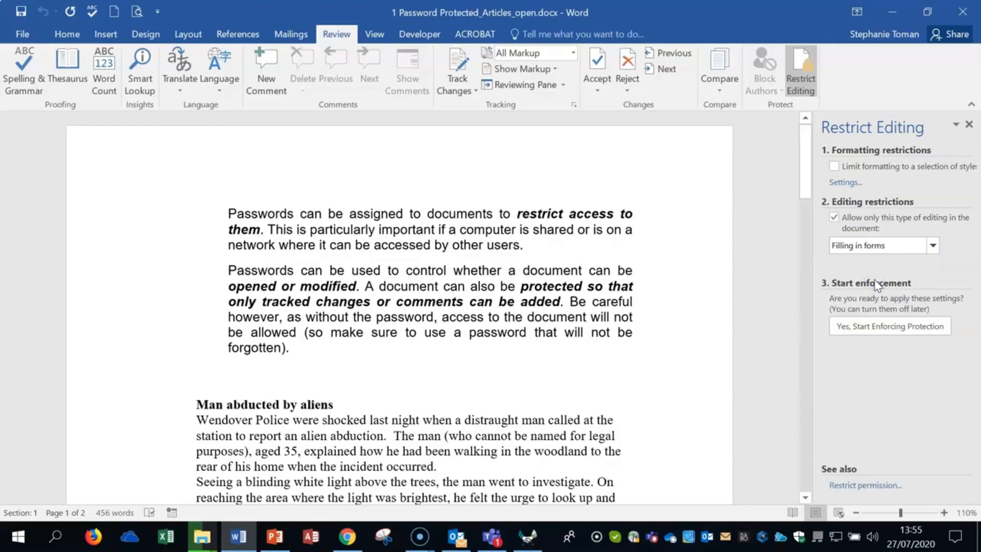
Start enforcing the protection with the Password method, entering and confirming a new protection password
left_click(893, 330)
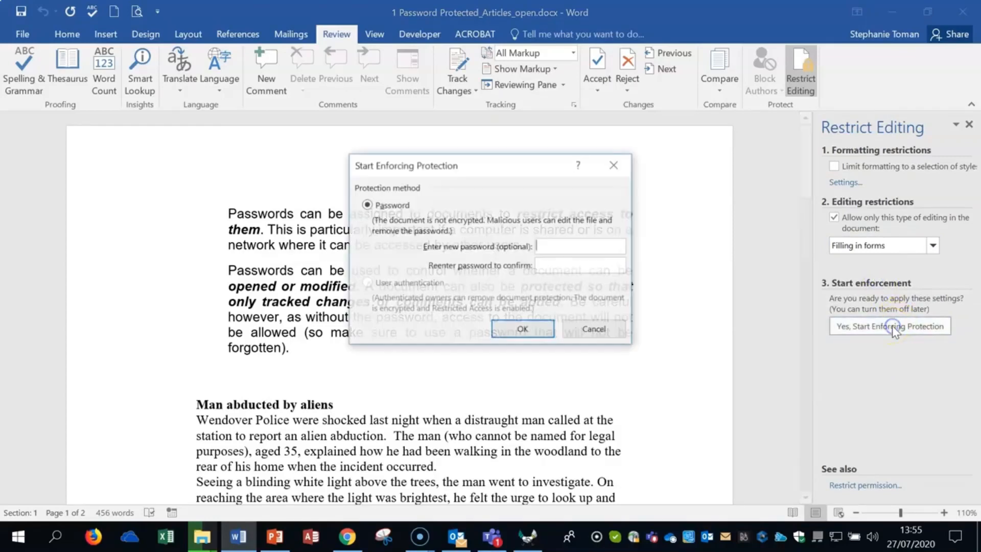
left_click(550, 245)
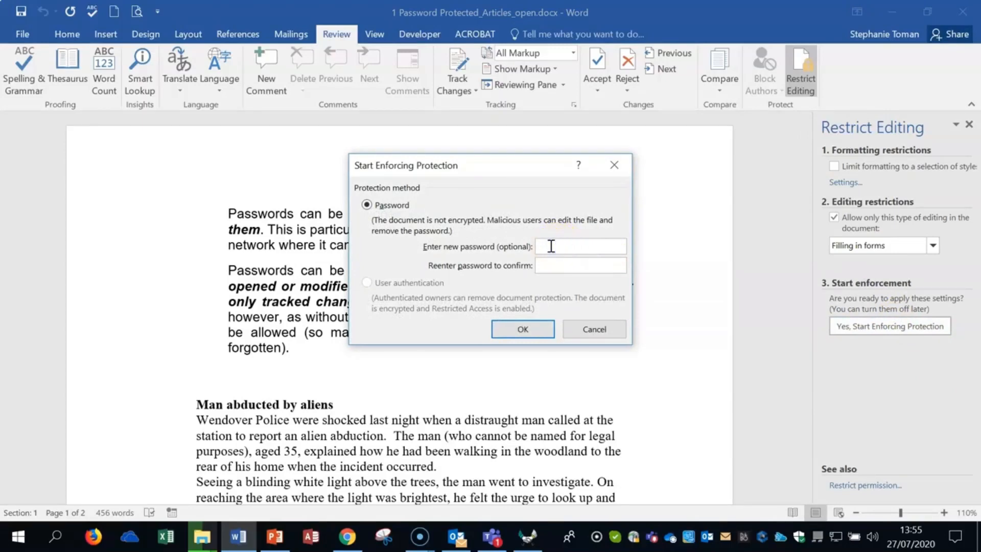
type("•••••••")
key("Tab")
left_click(654, 275)
type("•••••••")
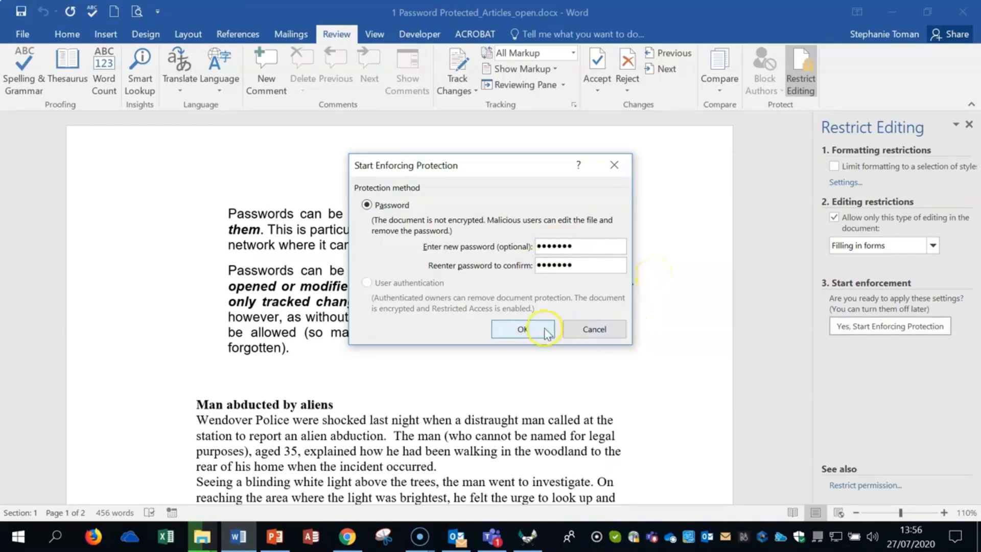
left_click(543, 329)
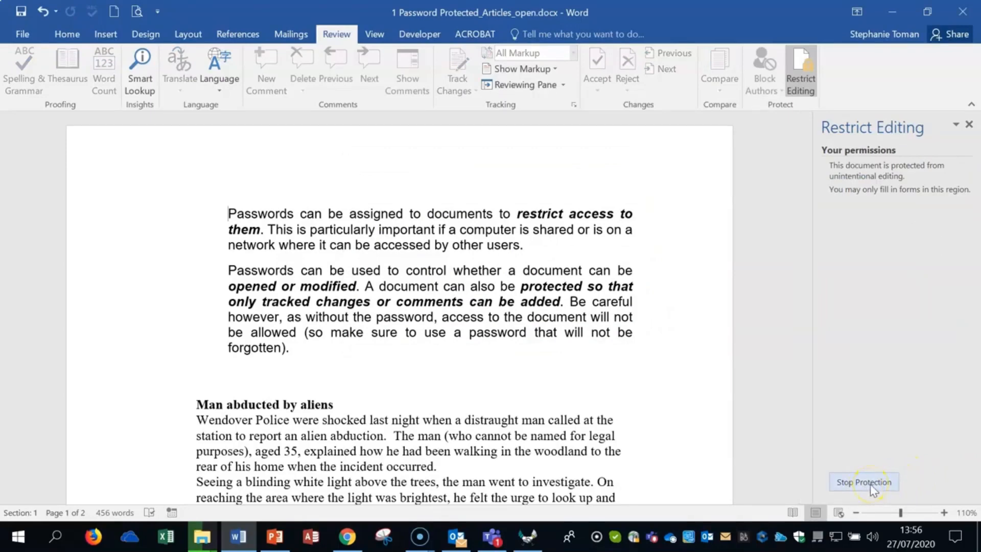
Stop the document's protection by entering the protection password in Unprotect Document
left_click(868, 483)
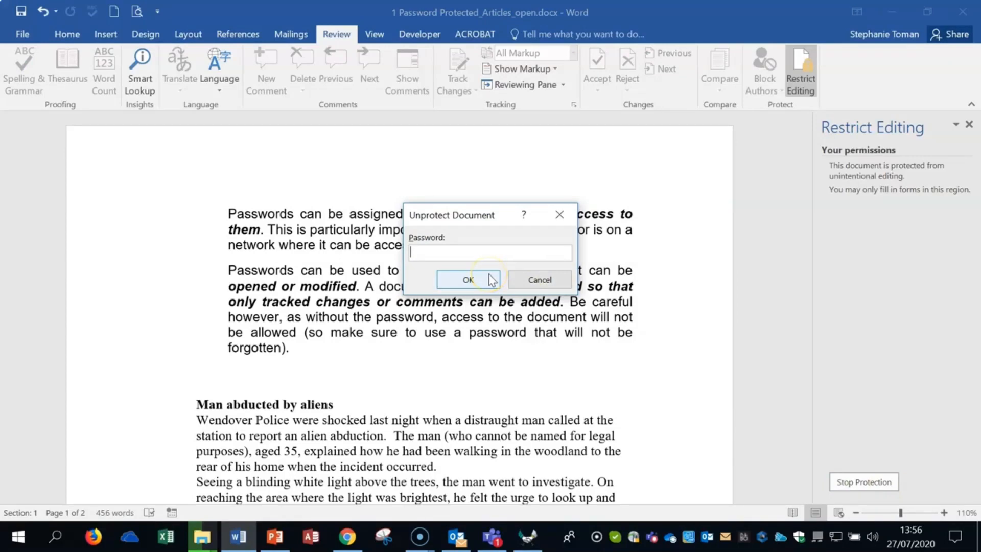
type("•••••••")
left_click(465, 279)
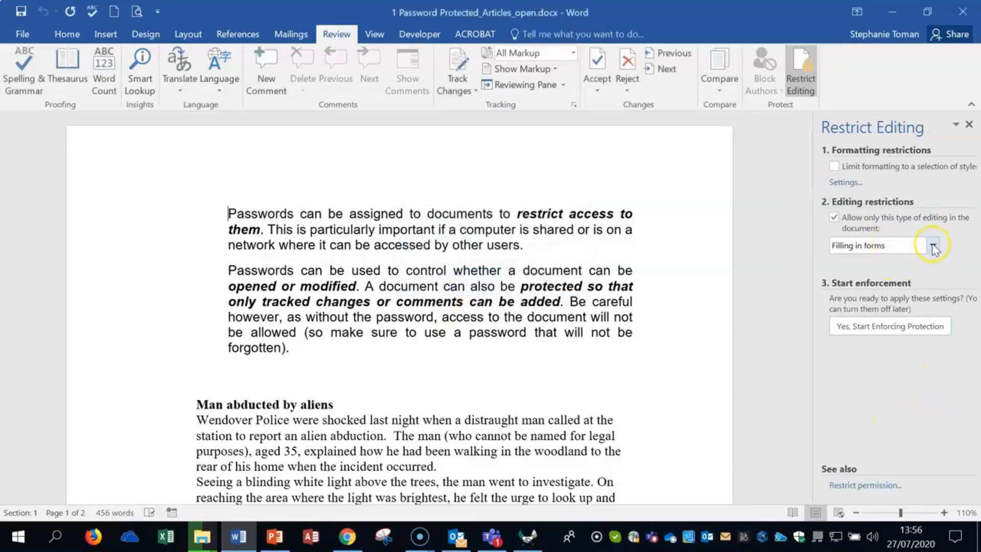
left_click(614, 321)
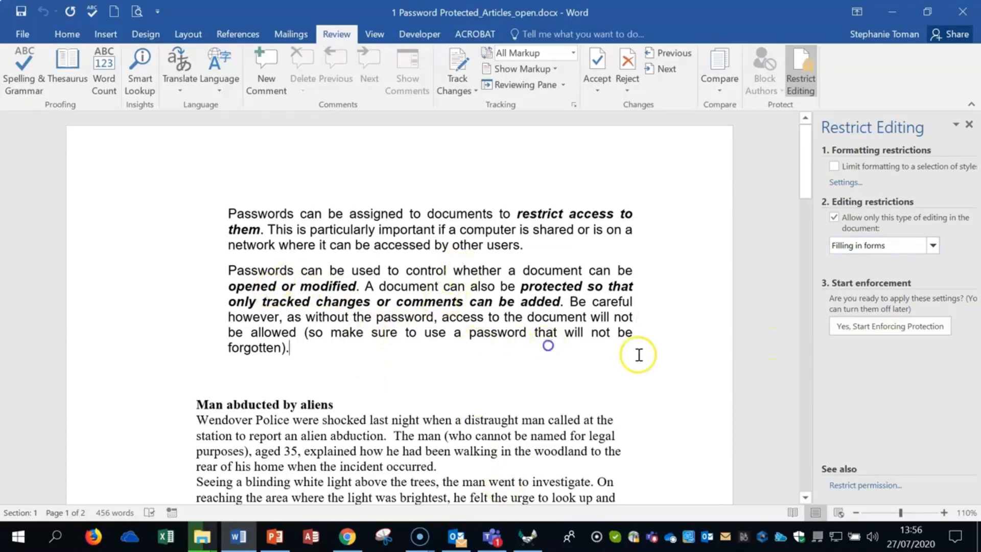
Close the document without saving and open "2 Restricted Protection Read Only.docx" from the same folder
left_click(962, 11)
left_click(491, 298)
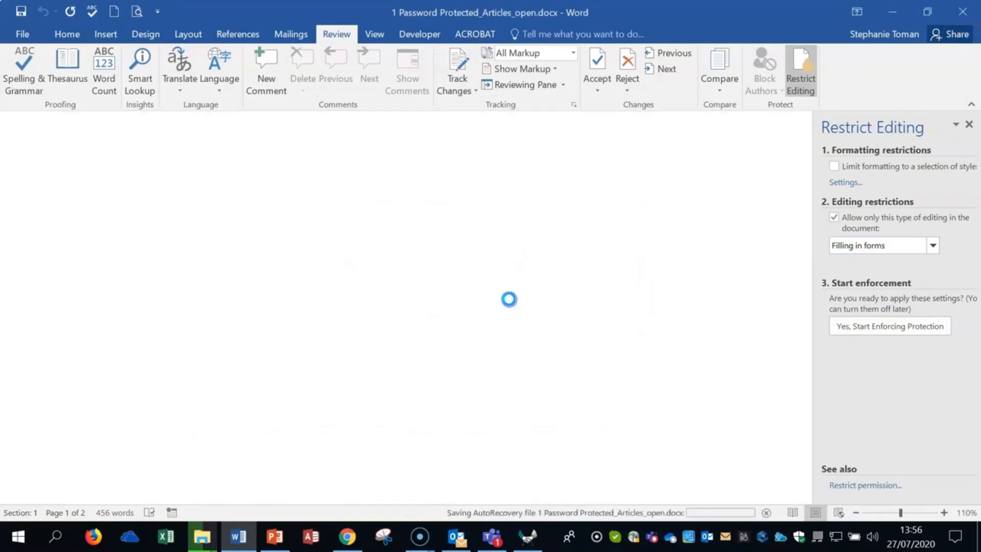
left_click(441, 228)
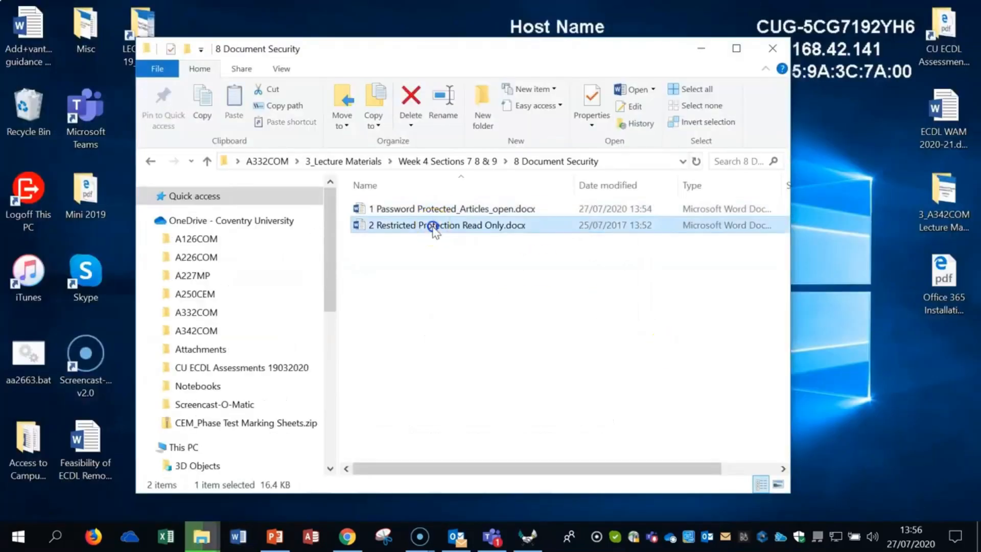
double_click(441, 228)
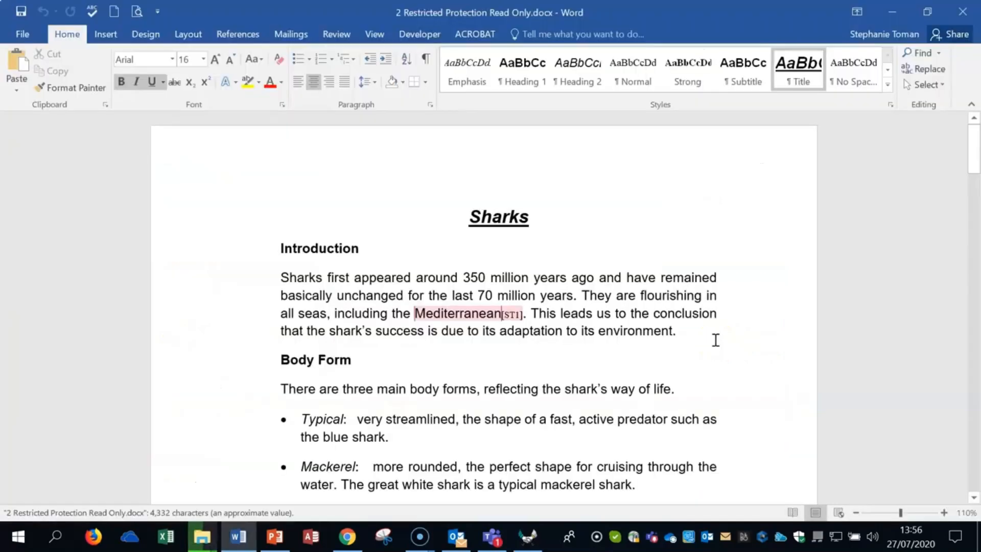
Examine the Restrict Editing settings of the Sharks document and close it
left_click(336, 34)
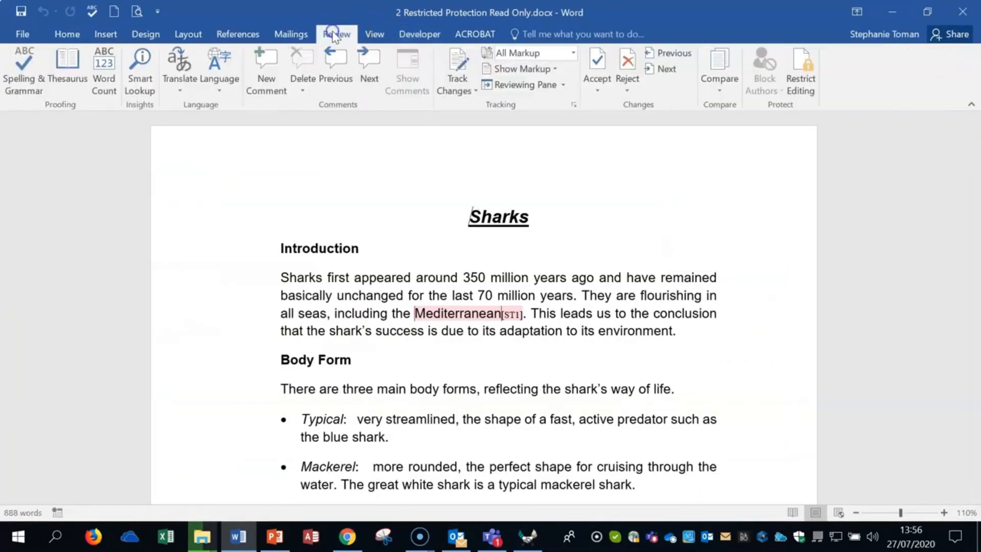
left_click(801, 77)
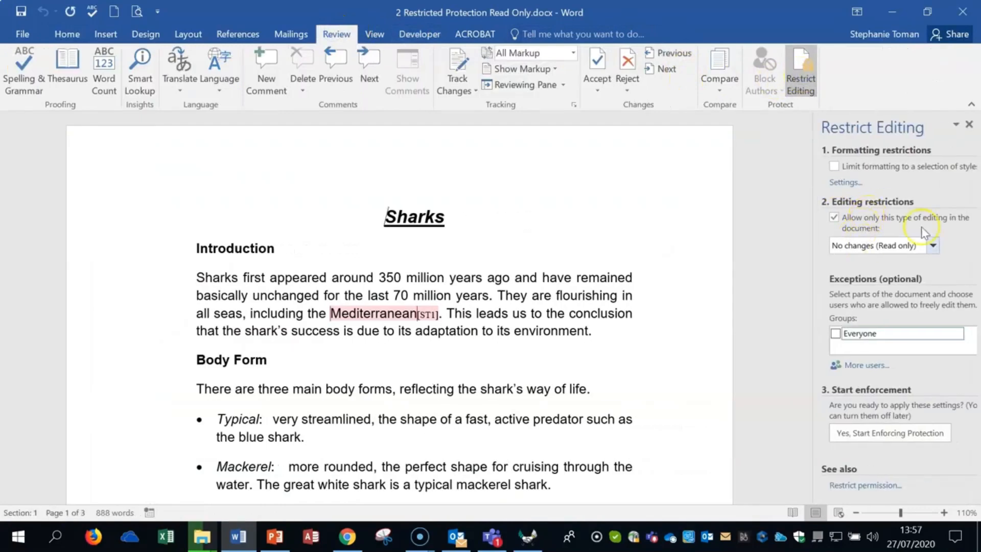
left_click(963, 11)
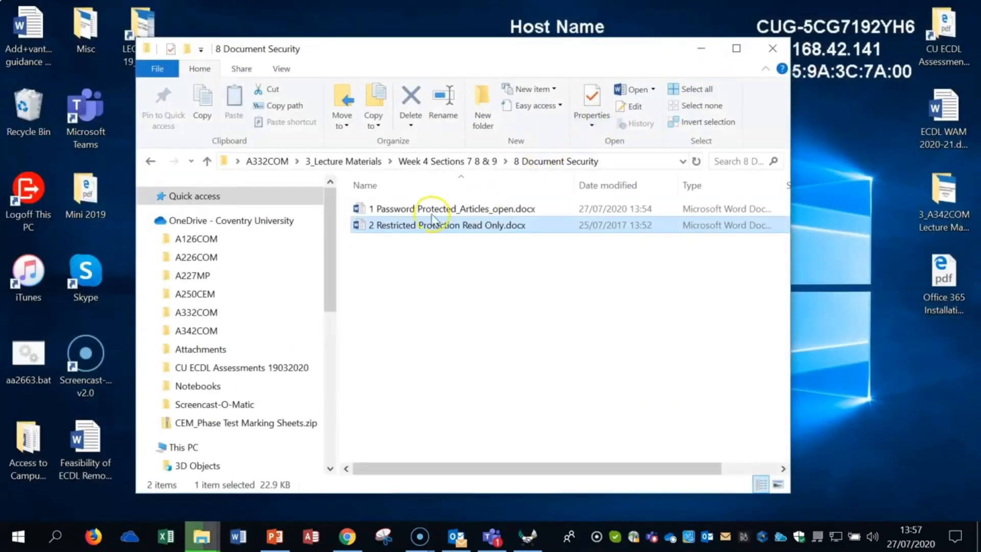
Reopen "1 Password Protected_Articles_open.docx" and begin a Save As in its 8 Document Security folder, showing the available save tools
left_click(429, 210)
double_click(428, 209)
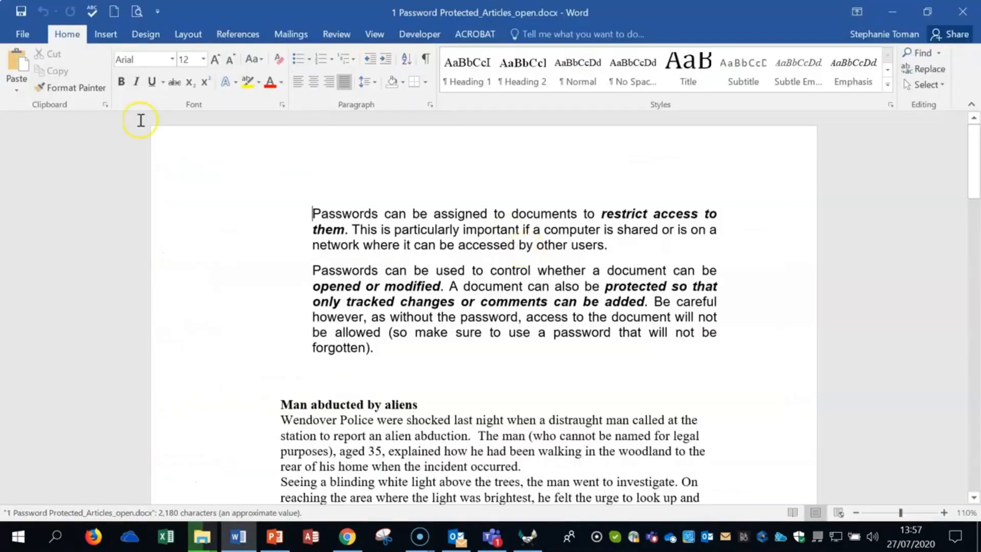
left_click(23, 34)
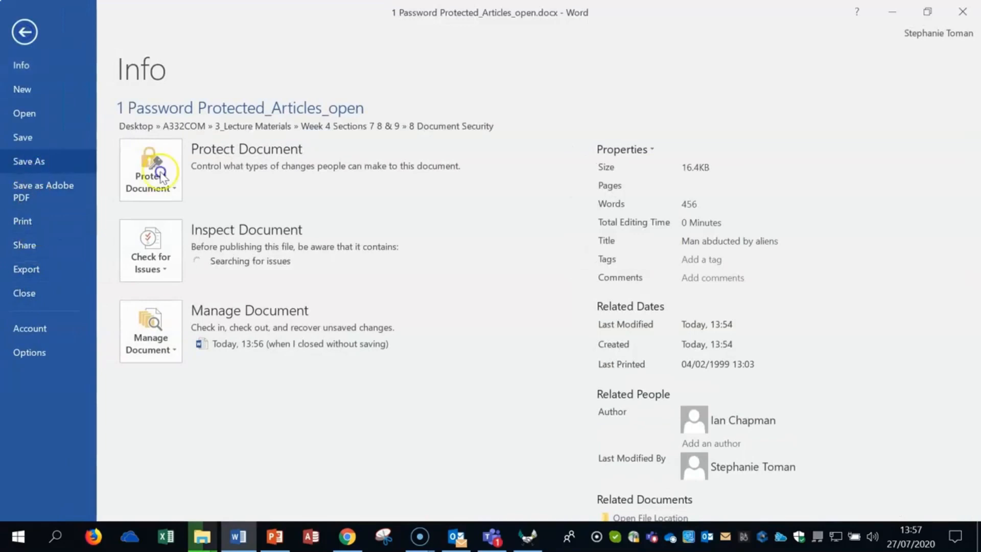
left_click(30, 169)
left_click(322, 241)
left_click(271, 402)
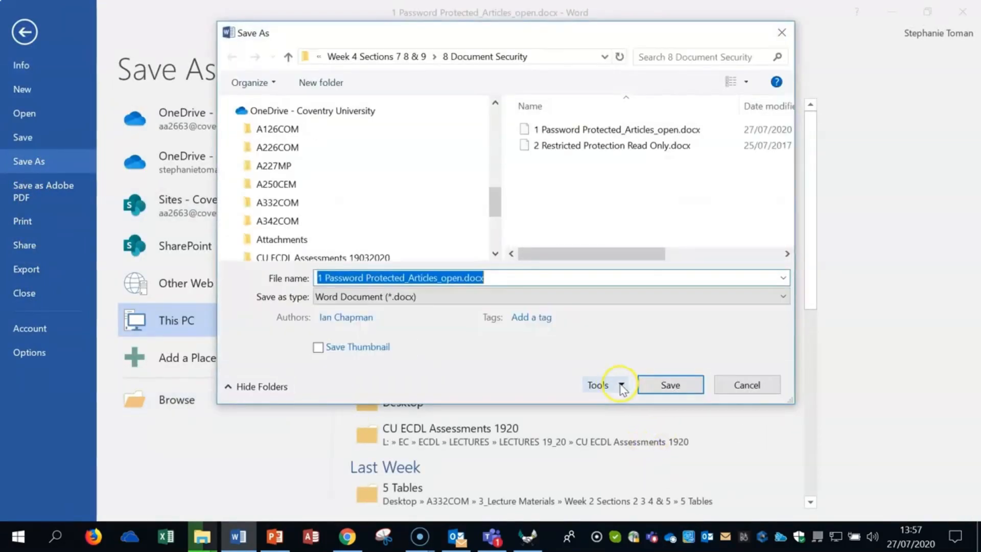
left_click(621, 384)
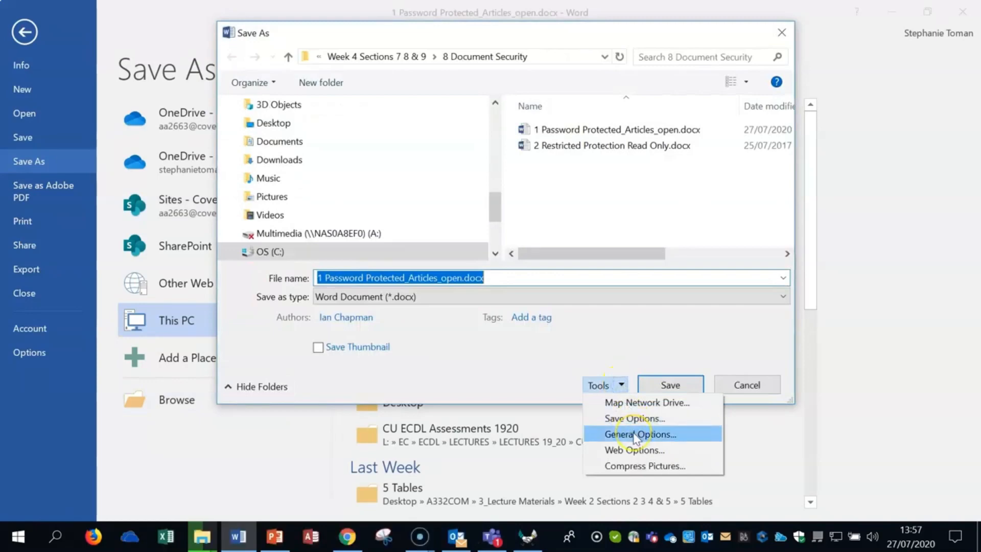